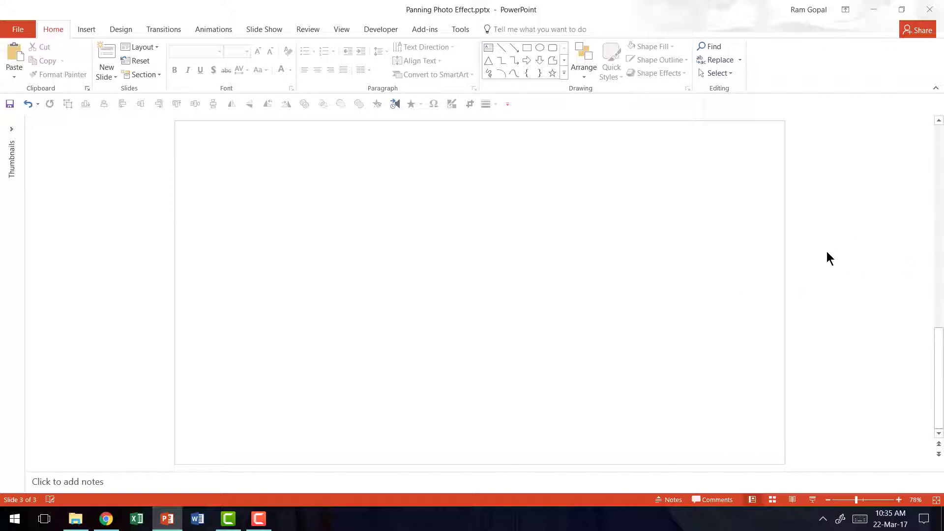
Return to Chrome and scroll Pixabay's Scenery results down to the pink sunset bridge panorama.
click(107, 518)
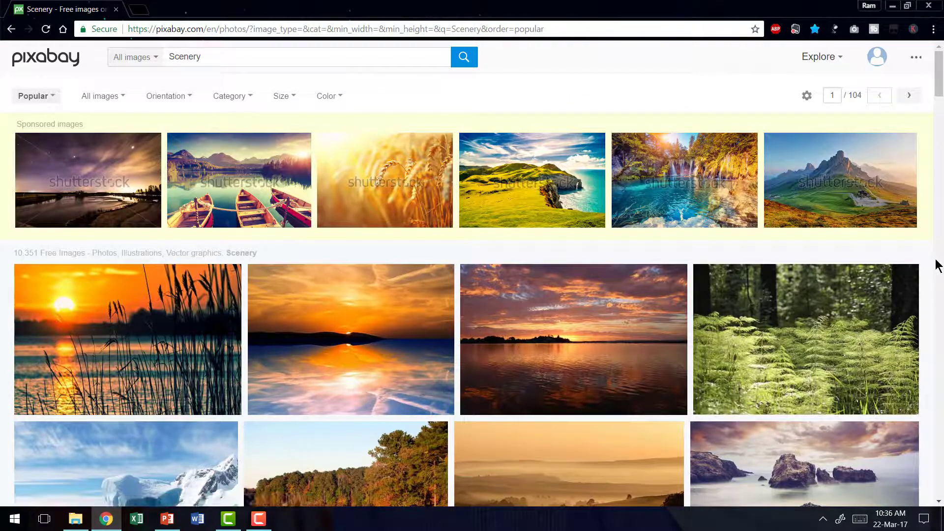
drag(938, 94, 938, 348)
scroll(846, 224, down, 7)
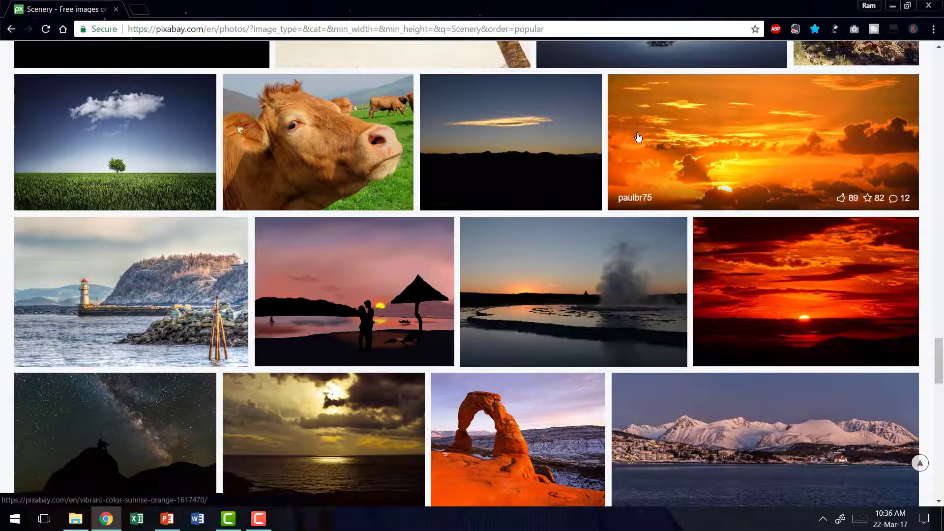
drag(939, 371, 939, 405)
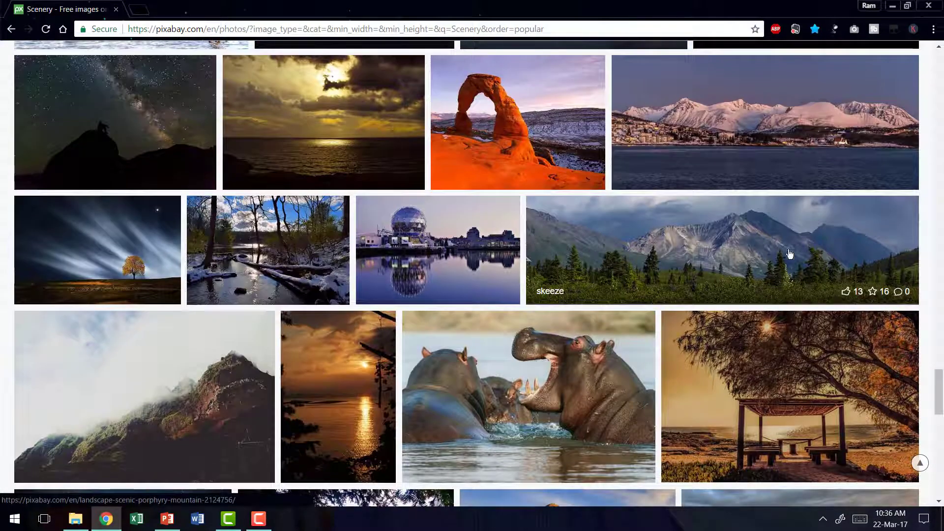
drag(939, 392, 938, 232)
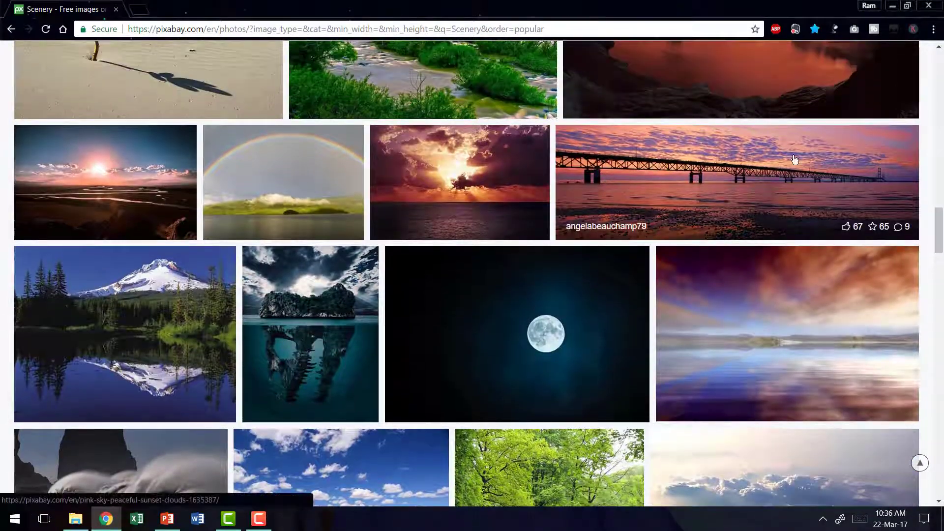
Download the pink sunset bridge photo at 1920×606 as pink-1635387_1920.jpg.
click(692, 154)
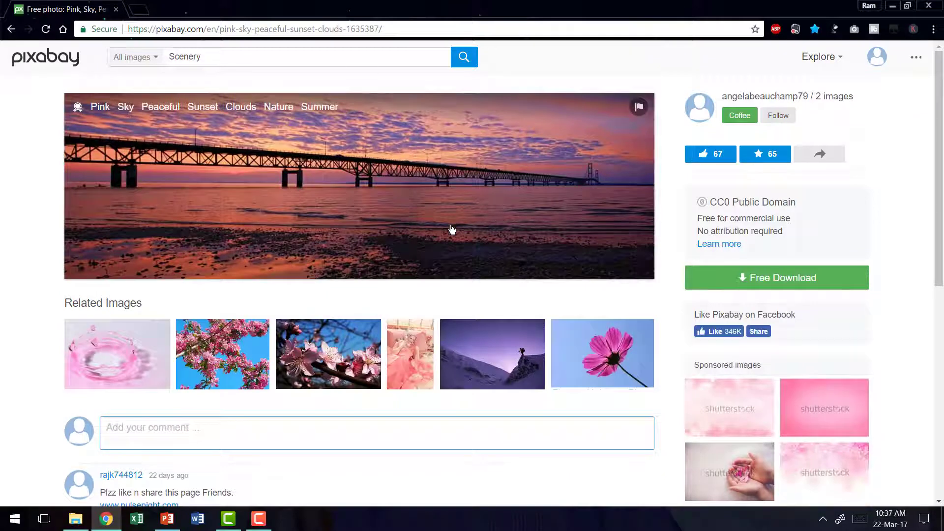
click(763, 279)
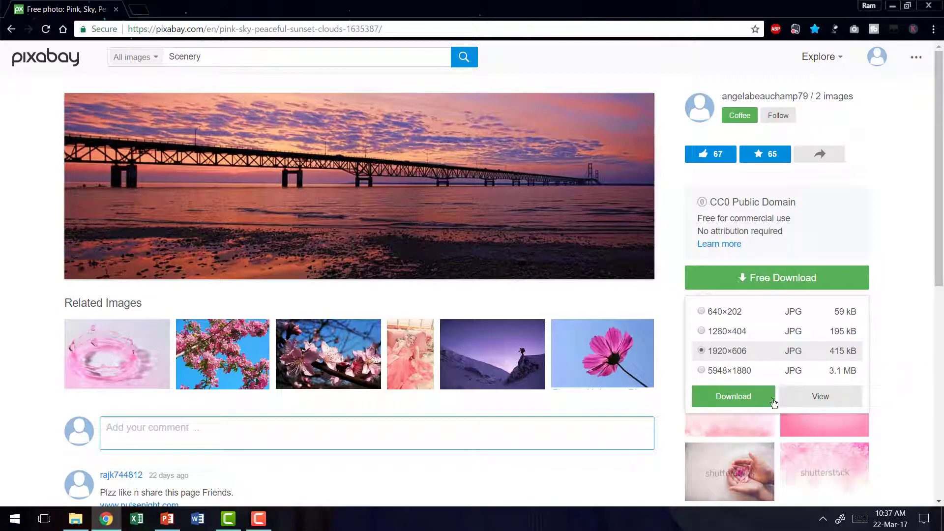
click(737, 396)
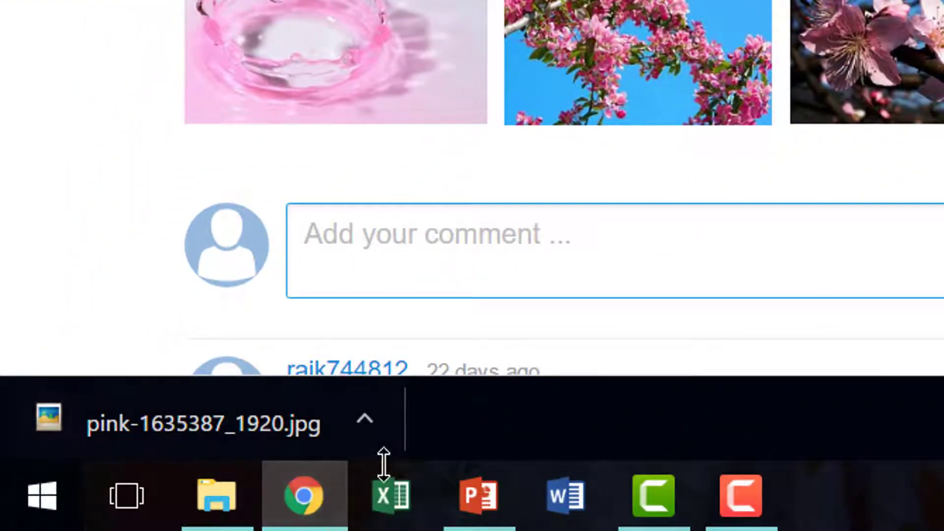
click(367, 433)
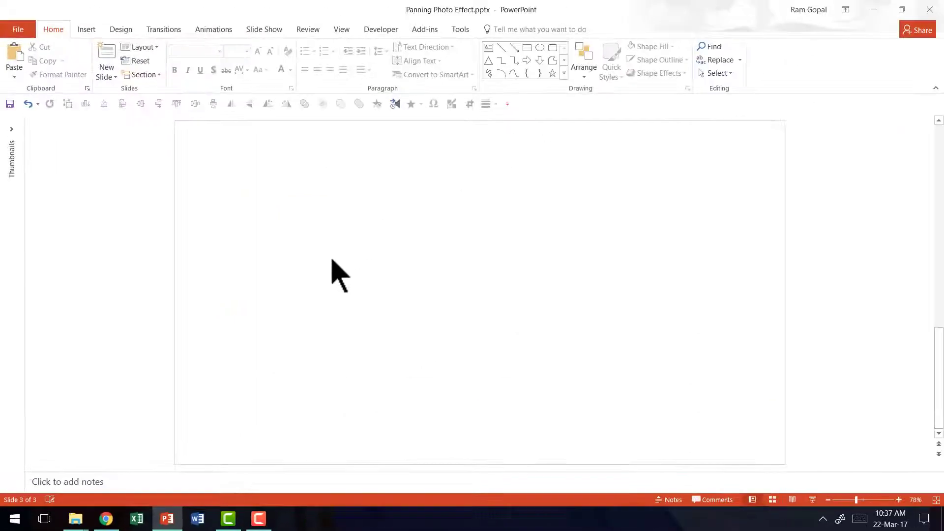
Paste the bridge photo onto PowerPoint's blank third slide.
right_click(333, 259)
click(357, 281)
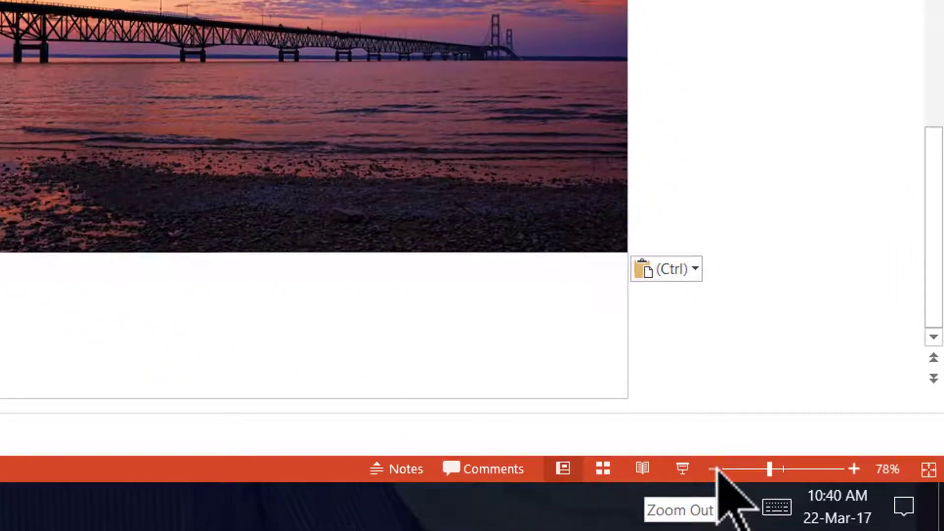
Zoom out, then select the pasted bridge photo and move it up on the slide.
click(715, 470)
click(716, 469)
click(715, 469)
click(715, 469)
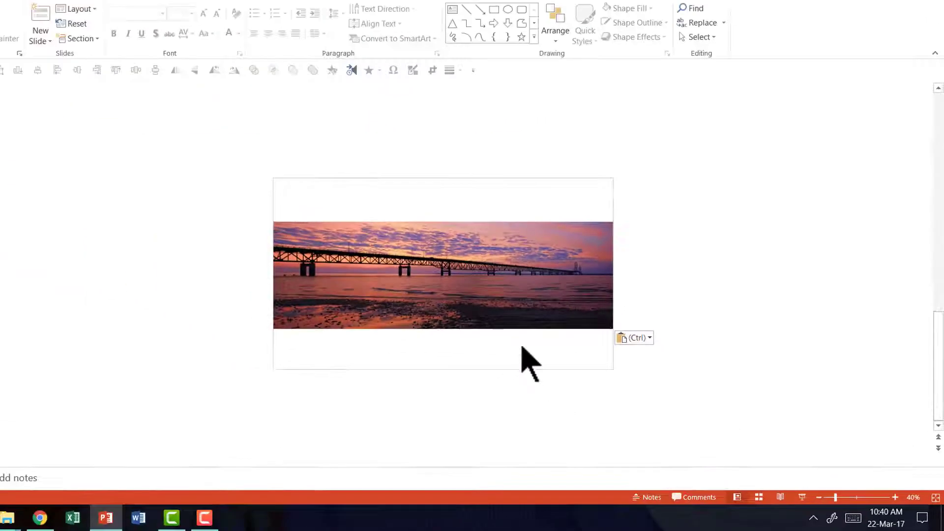
click(138, 84)
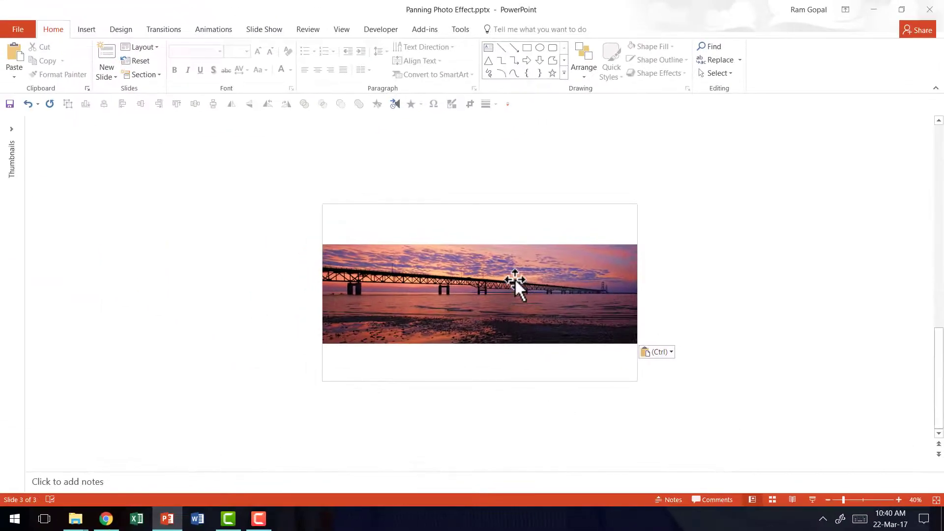
drag(229, 262, 190, 198)
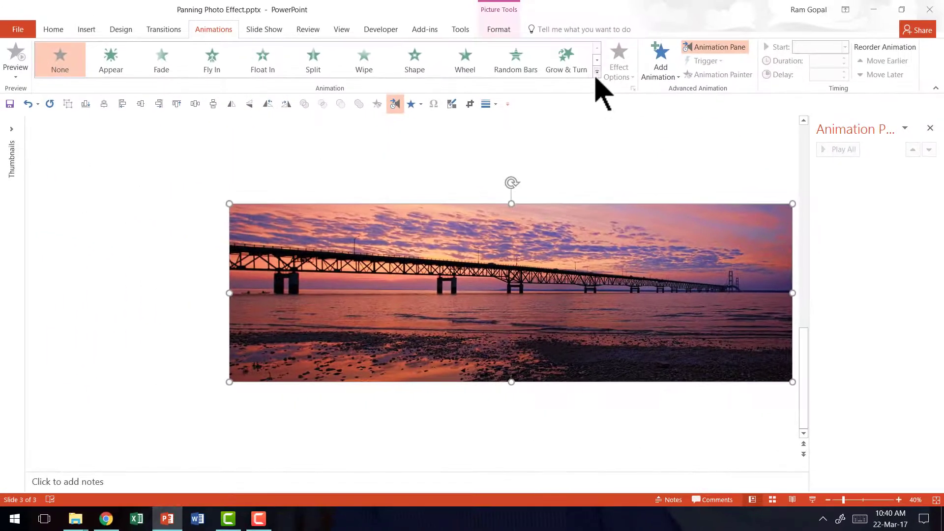
Apply the Lines motion path from the Animations gallery to the bridge photo.
click(597, 72)
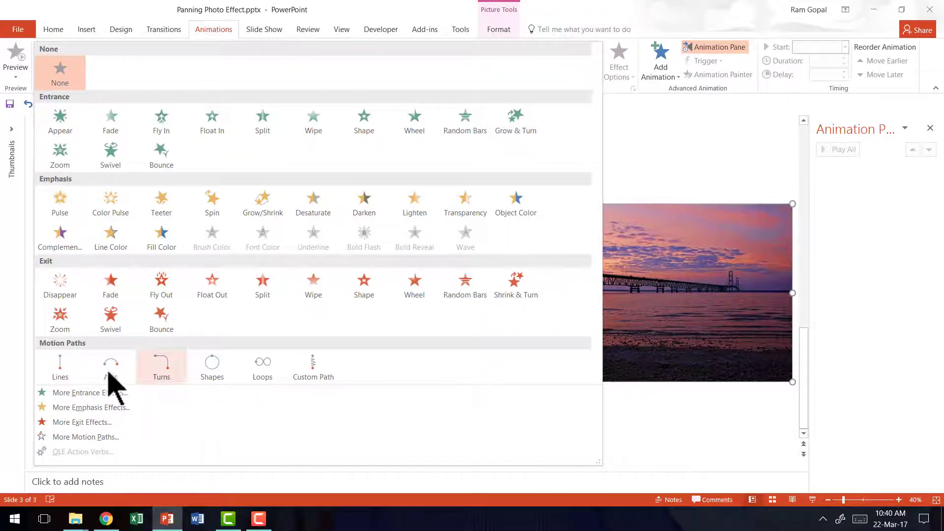
click(67, 362)
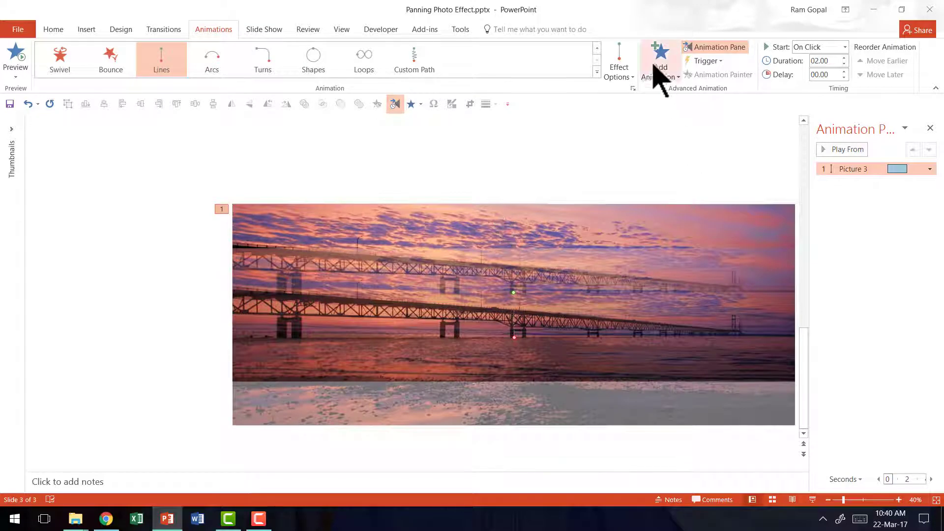
click(627, 68)
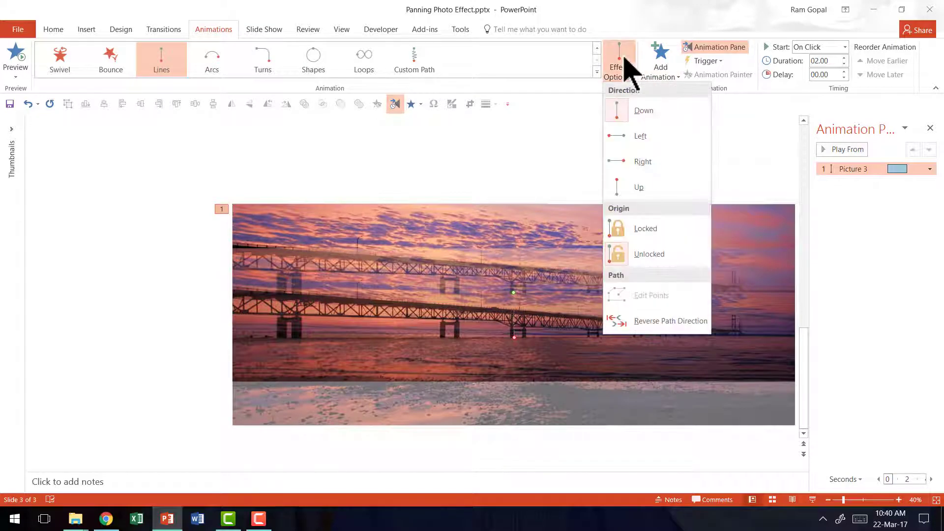
Point the motion path Left and drag its end point much farther left.
click(639, 138)
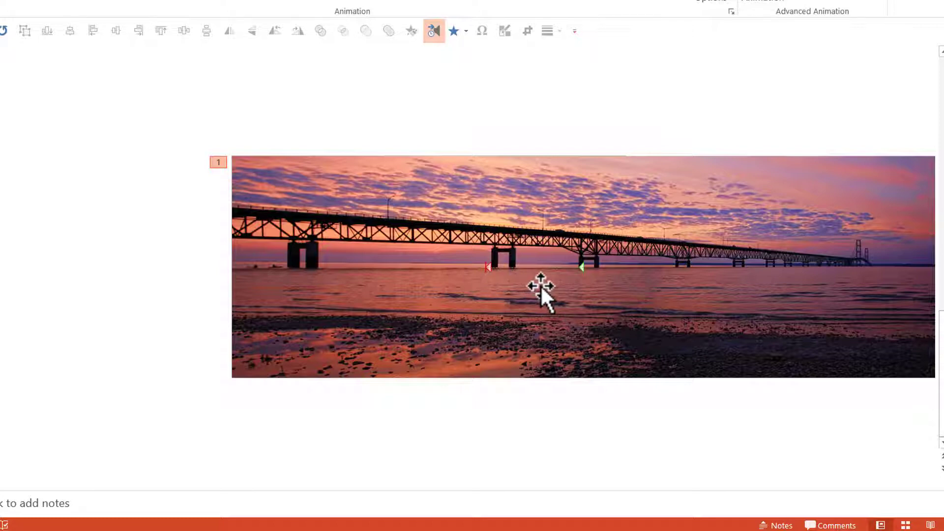
click(488, 265)
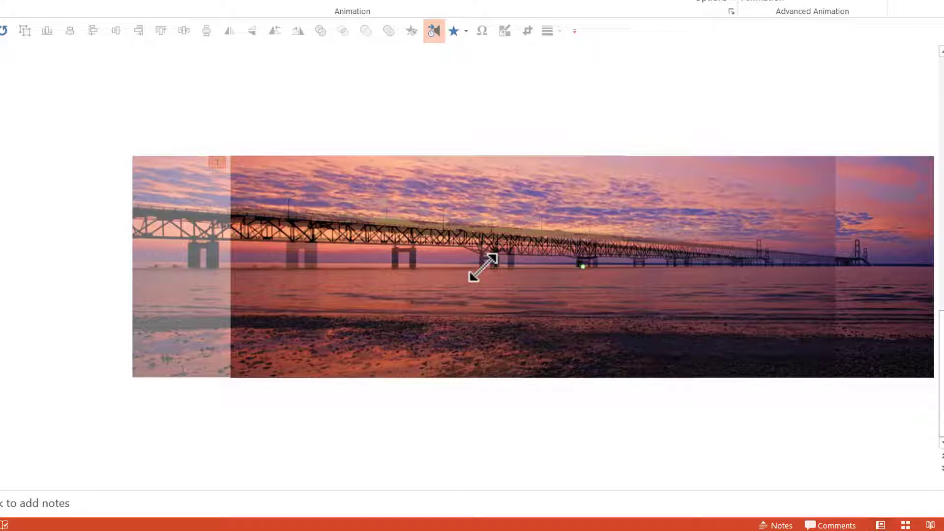
drag(482, 268, 294, 260)
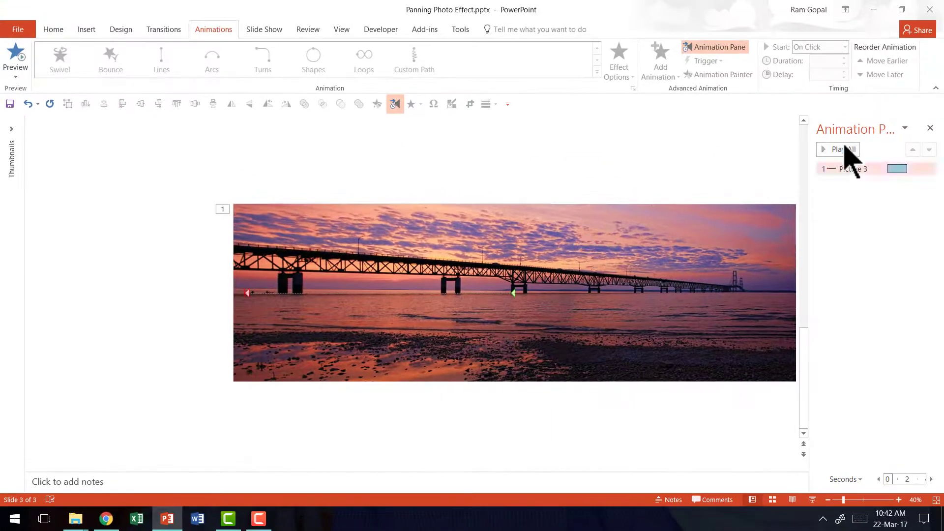
Set Smooth start and Smooth end to 0 sec in Picture 3's Effect Options.
click(842, 169)
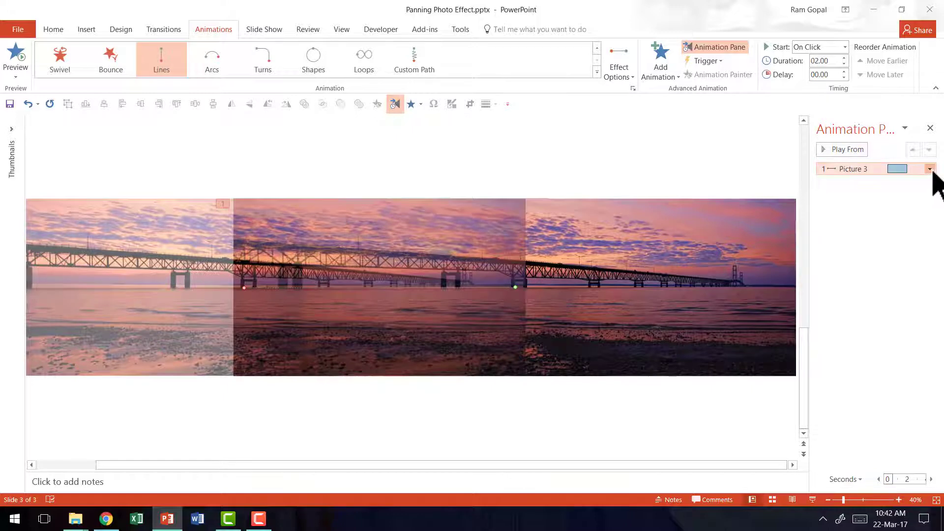
click(930, 170)
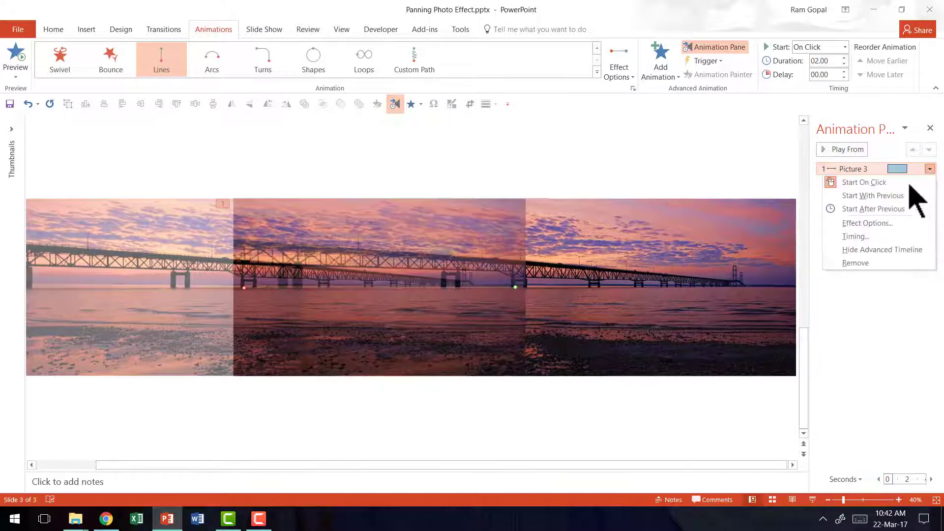
click(883, 223)
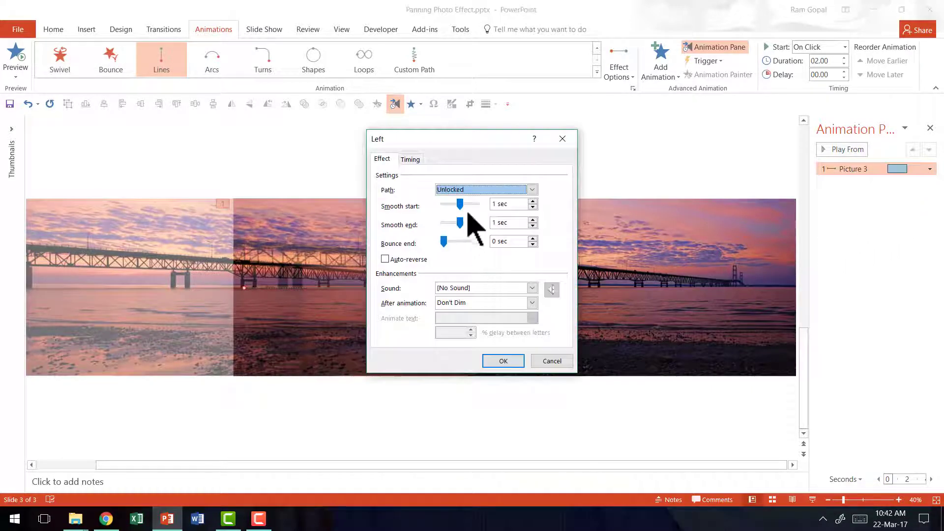
drag(460, 203, 432, 222)
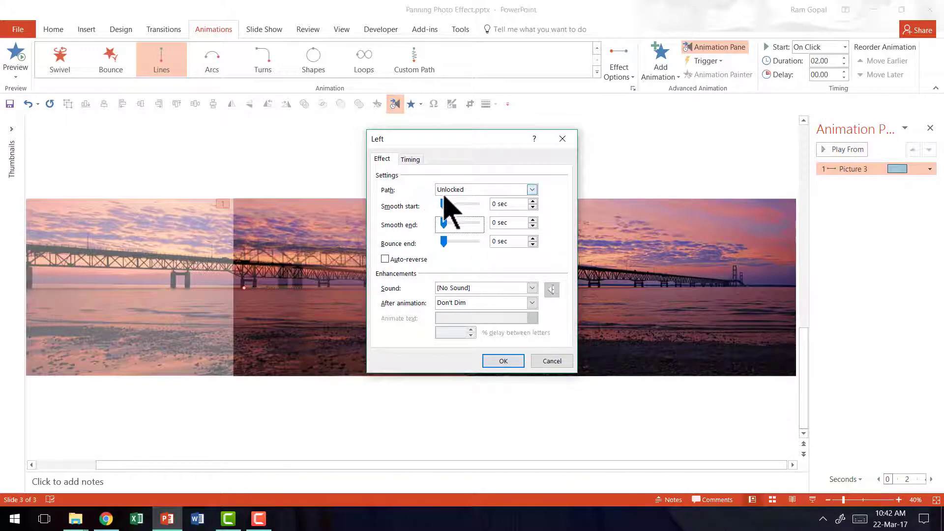
click(501, 363)
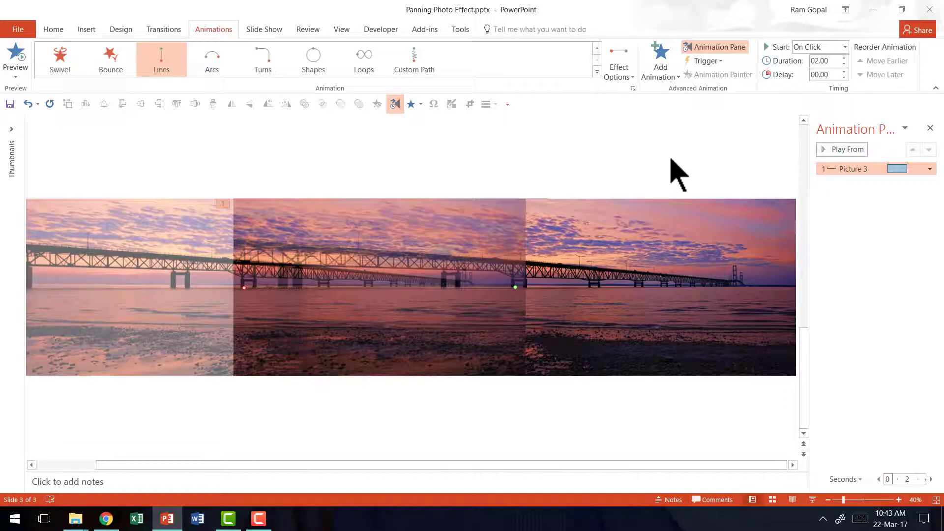
Change the photo animation's duration from 2 to 10 seconds.
click(830, 61)
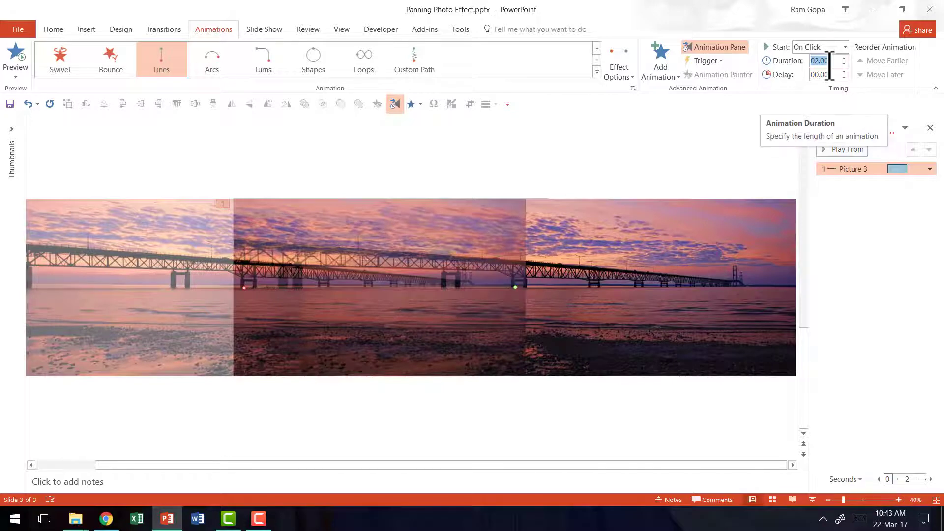
text(10)
key(Return)
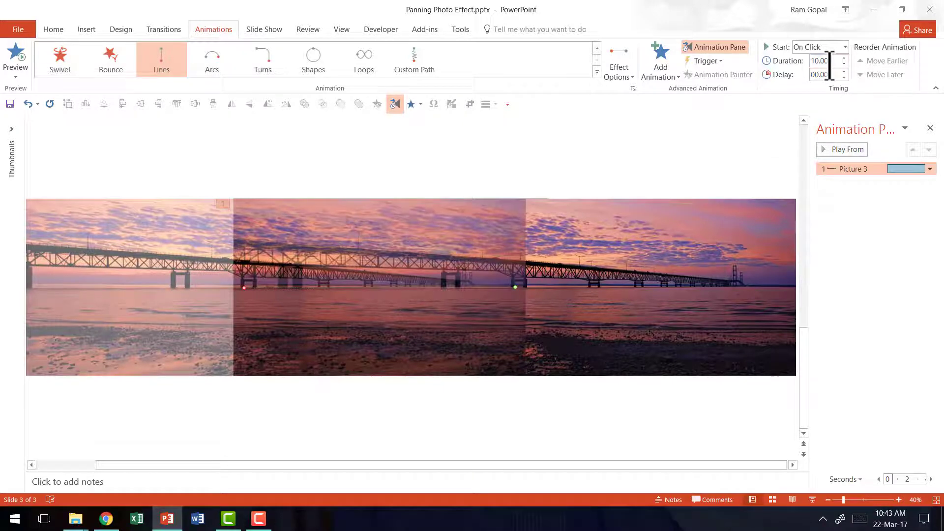